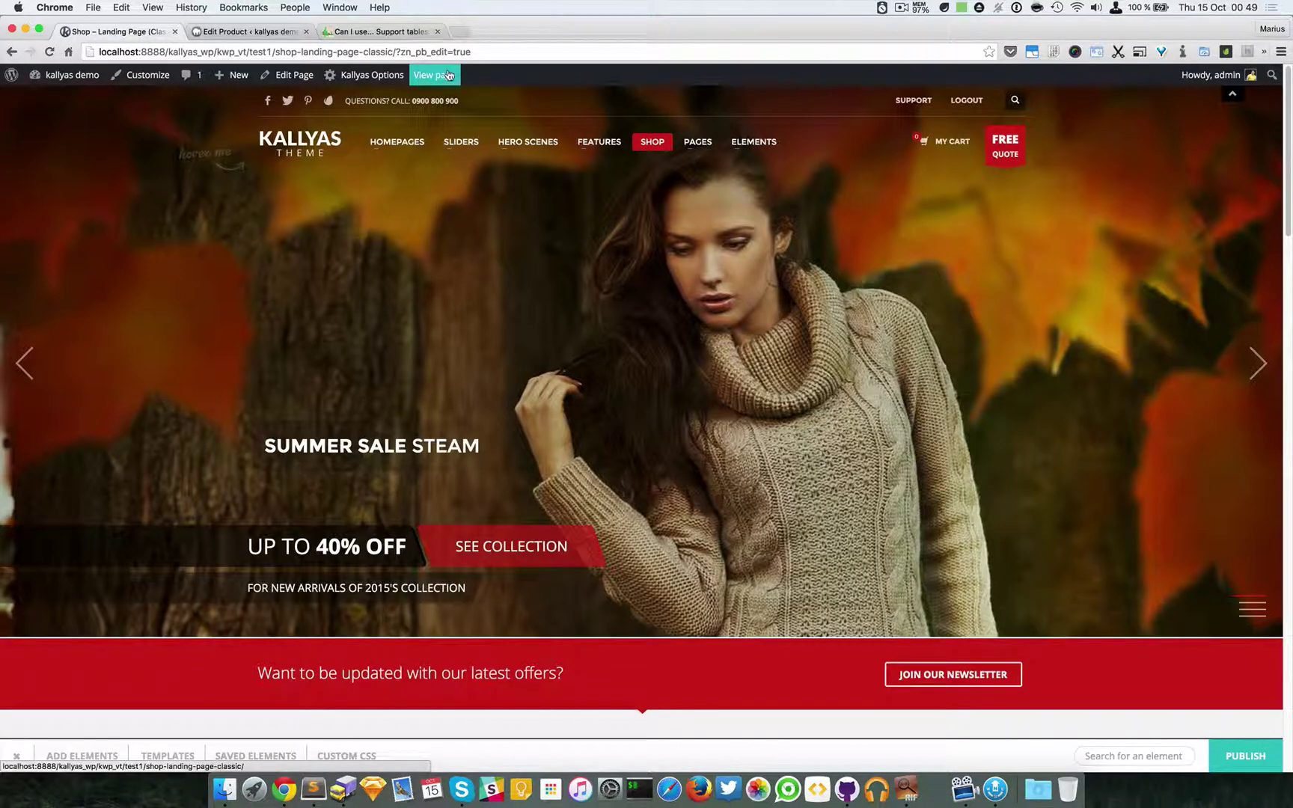
# Leave the page builder to view the Shop Landing Page Classic live
pyautogui.moveTo(460, 141)
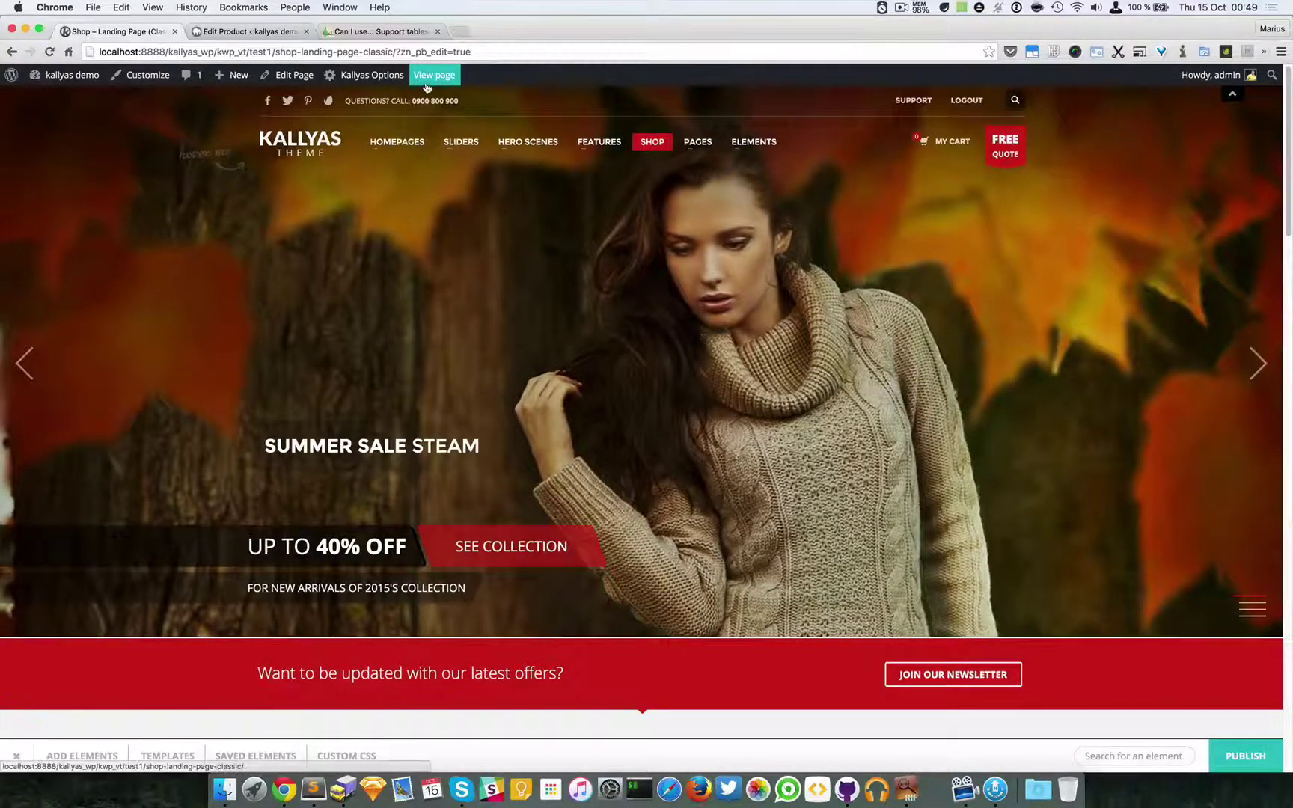
pyautogui.click(426, 81)
# Confirm leaving the editor, then select the empty LIMITED OFFERS heading on the live page
pyautogui.click(730, 264)
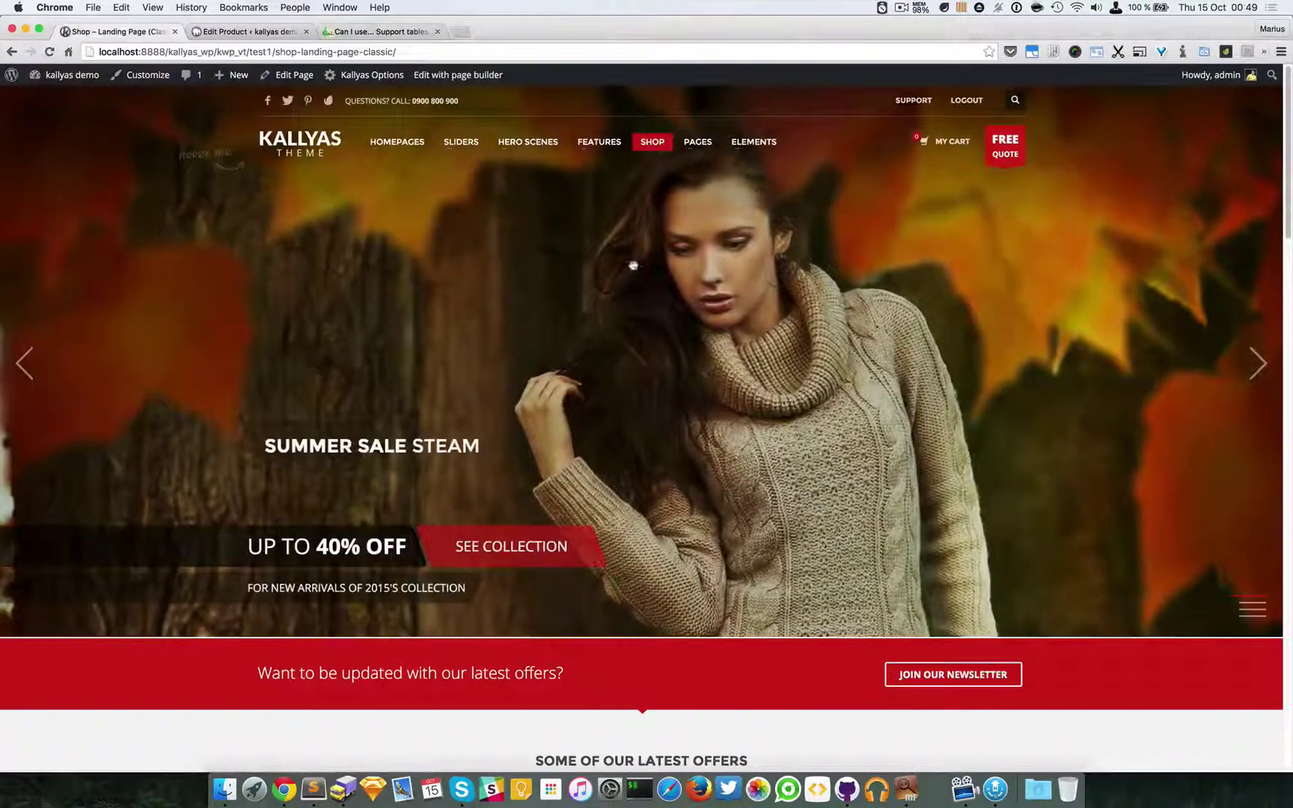
pyautogui.scroll(-10, 534, 274)
pyautogui.scroll(-15, 563, 322)
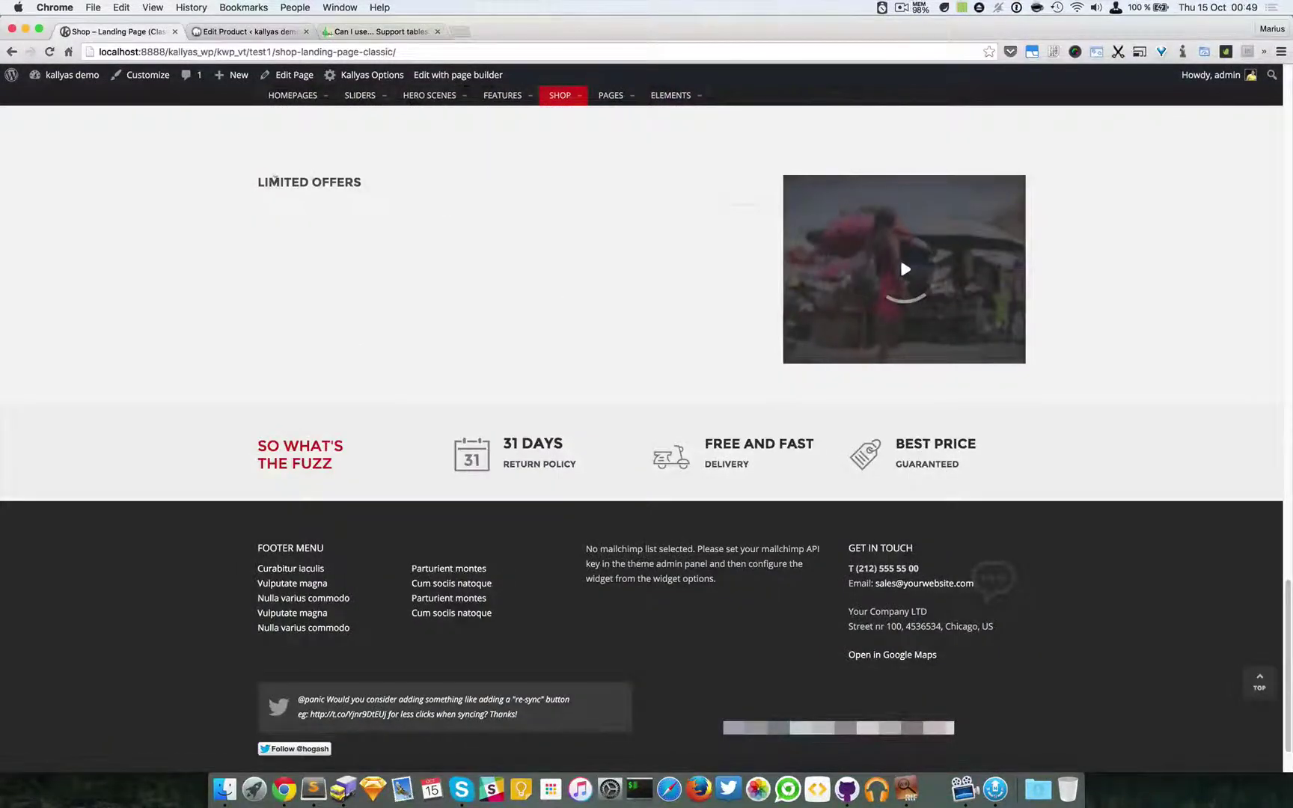
pyautogui.moveTo(255, 185); pyautogui.dragTo(346, 184)
# Load the Kallyas online demo at kallyas.net/demo in a new tab
pyautogui.click(346, 185)
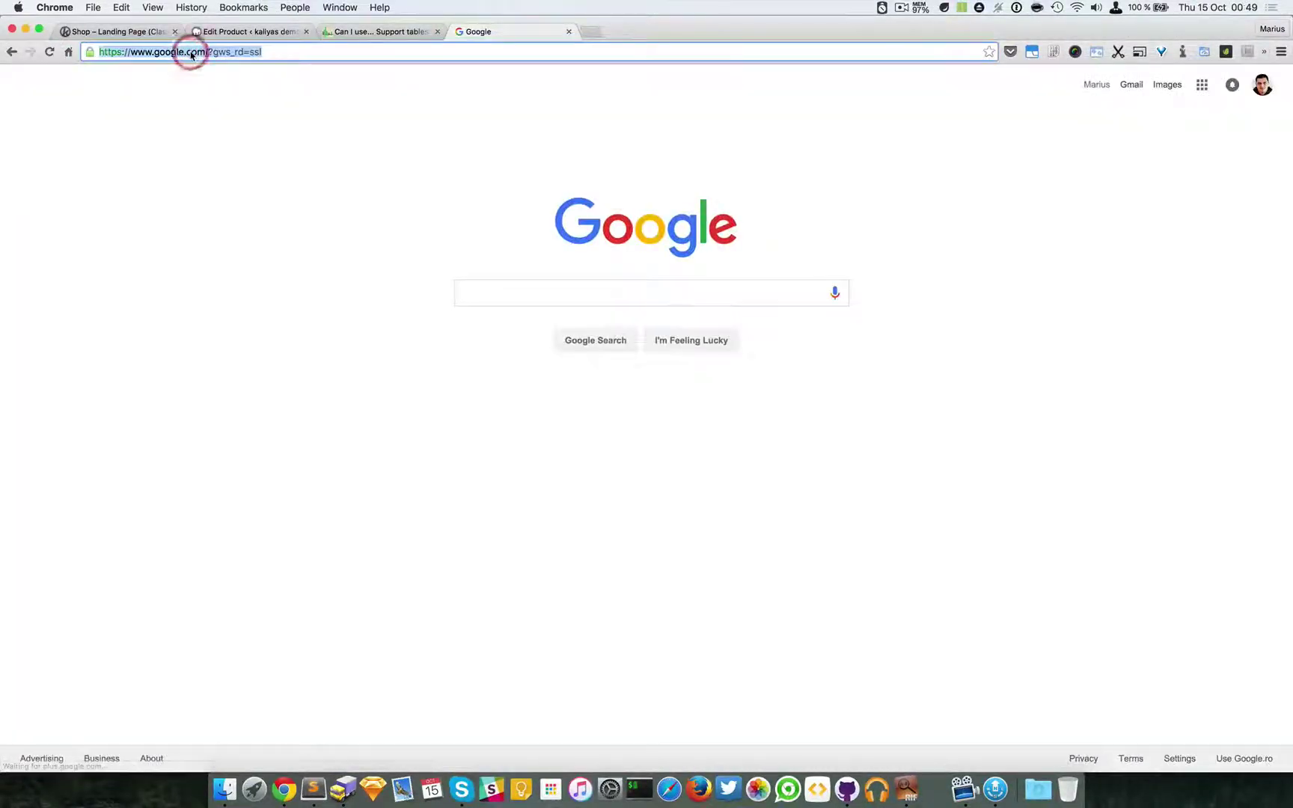
pyautogui.write('kallyas.net/demo')
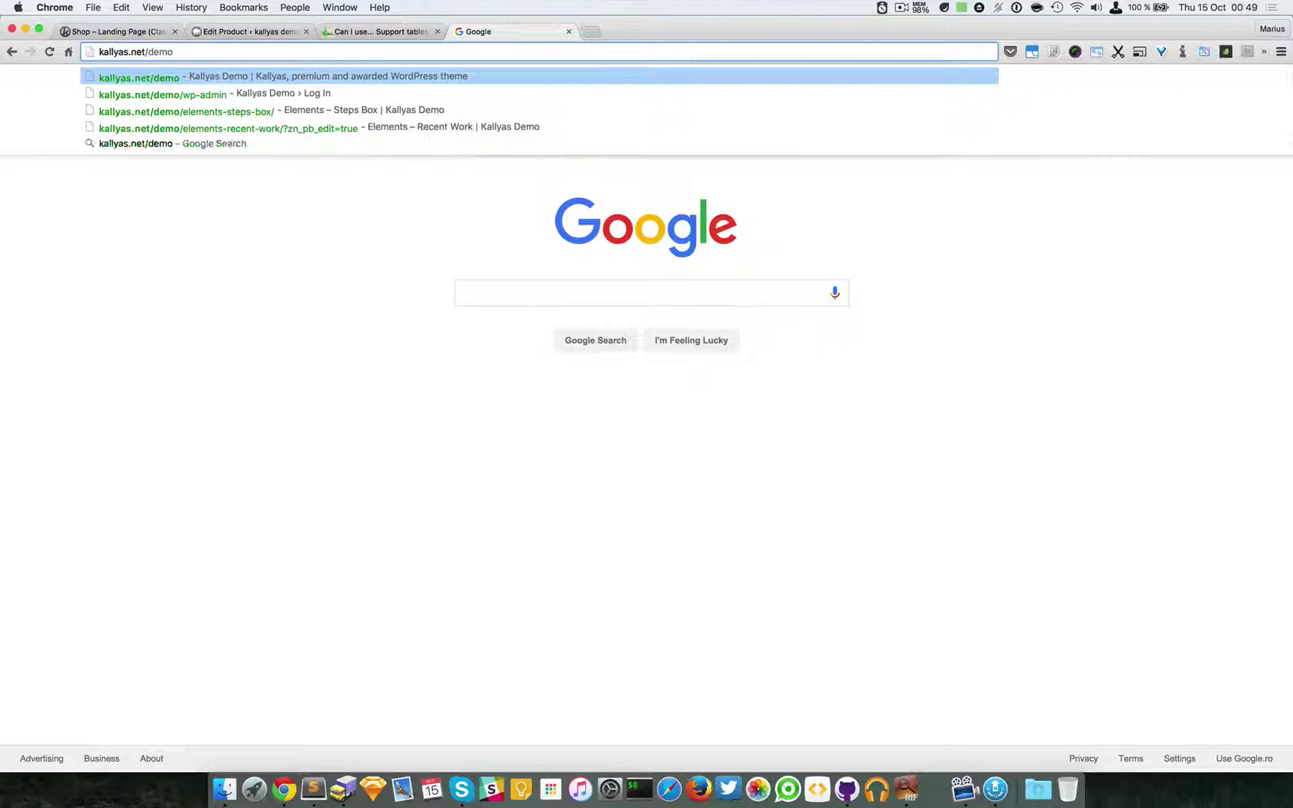
pyautogui.press('Return')
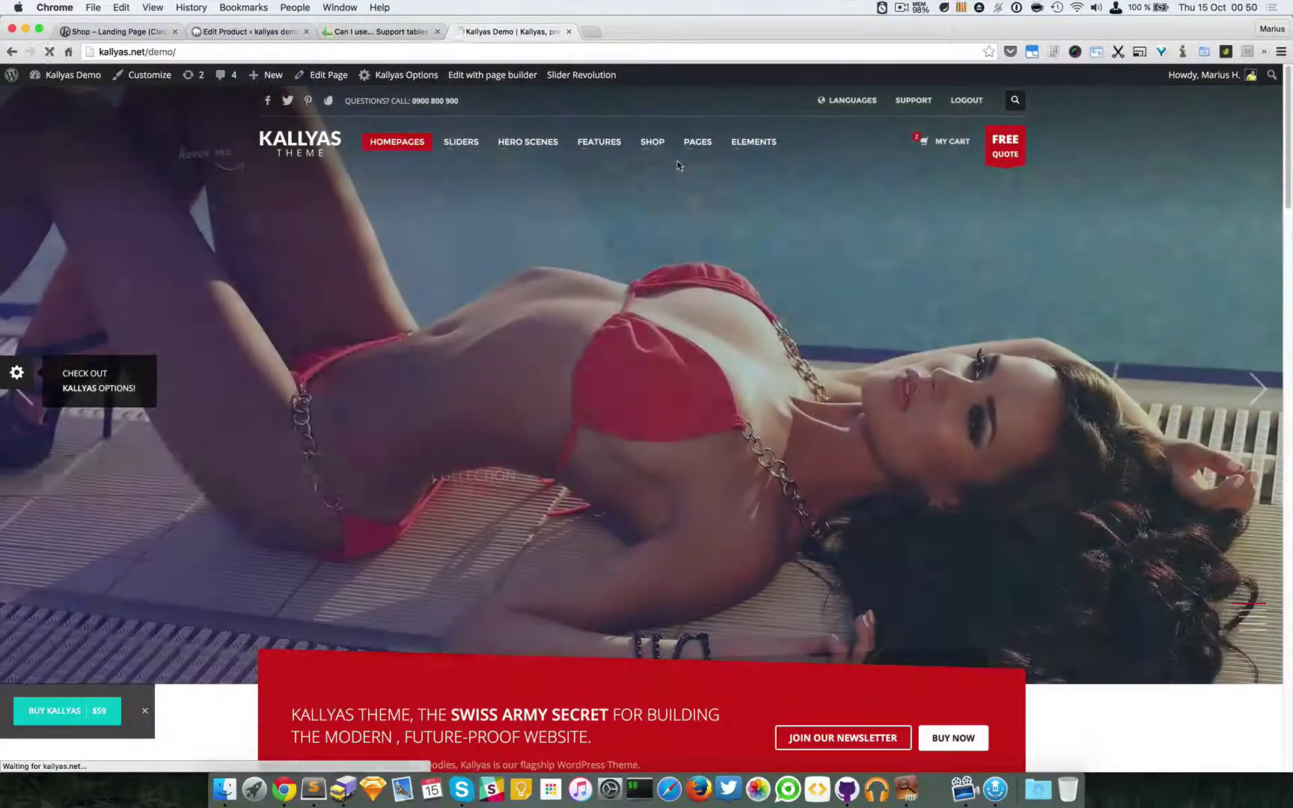
# Open the demo's Shop Landing Page (Classic), advance its Limited Offers carousel, then return locally
pyautogui.moveTo(653, 144)
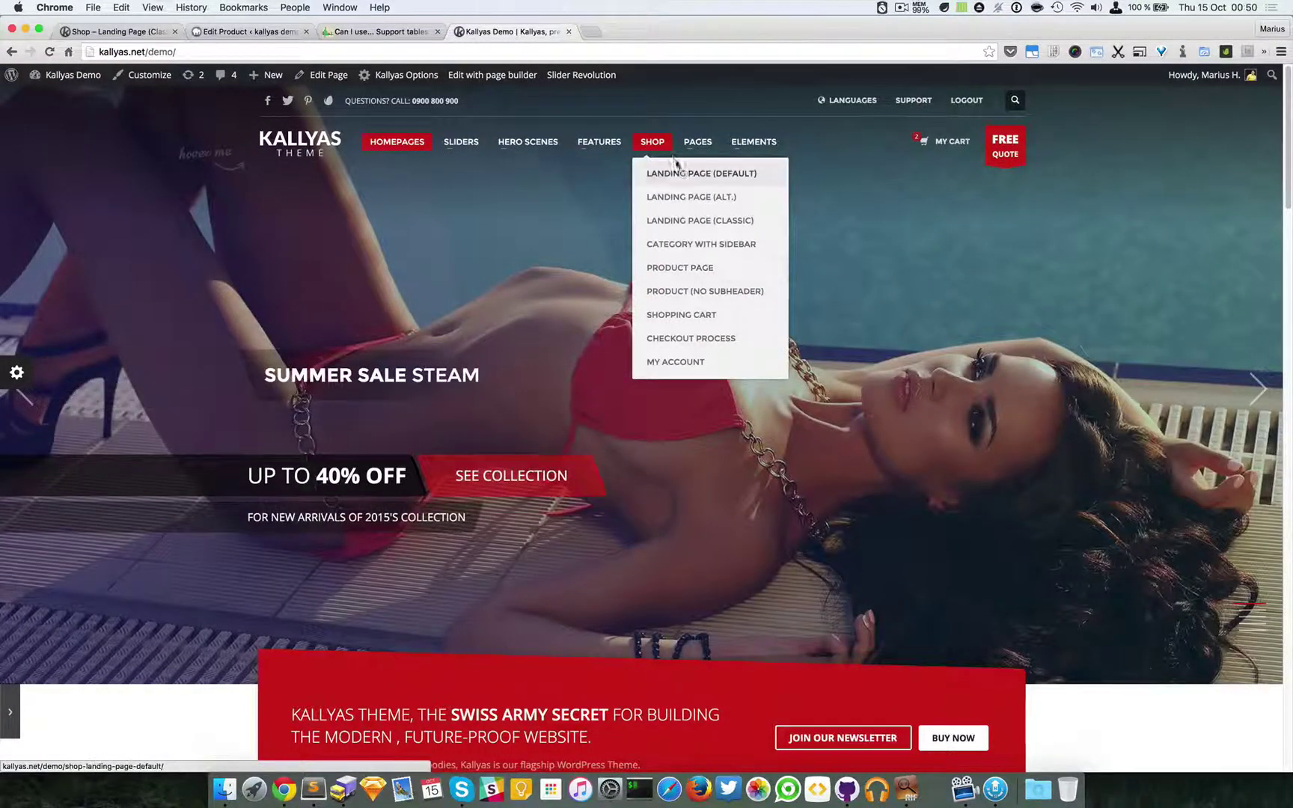
pyautogui.click(678, 224)
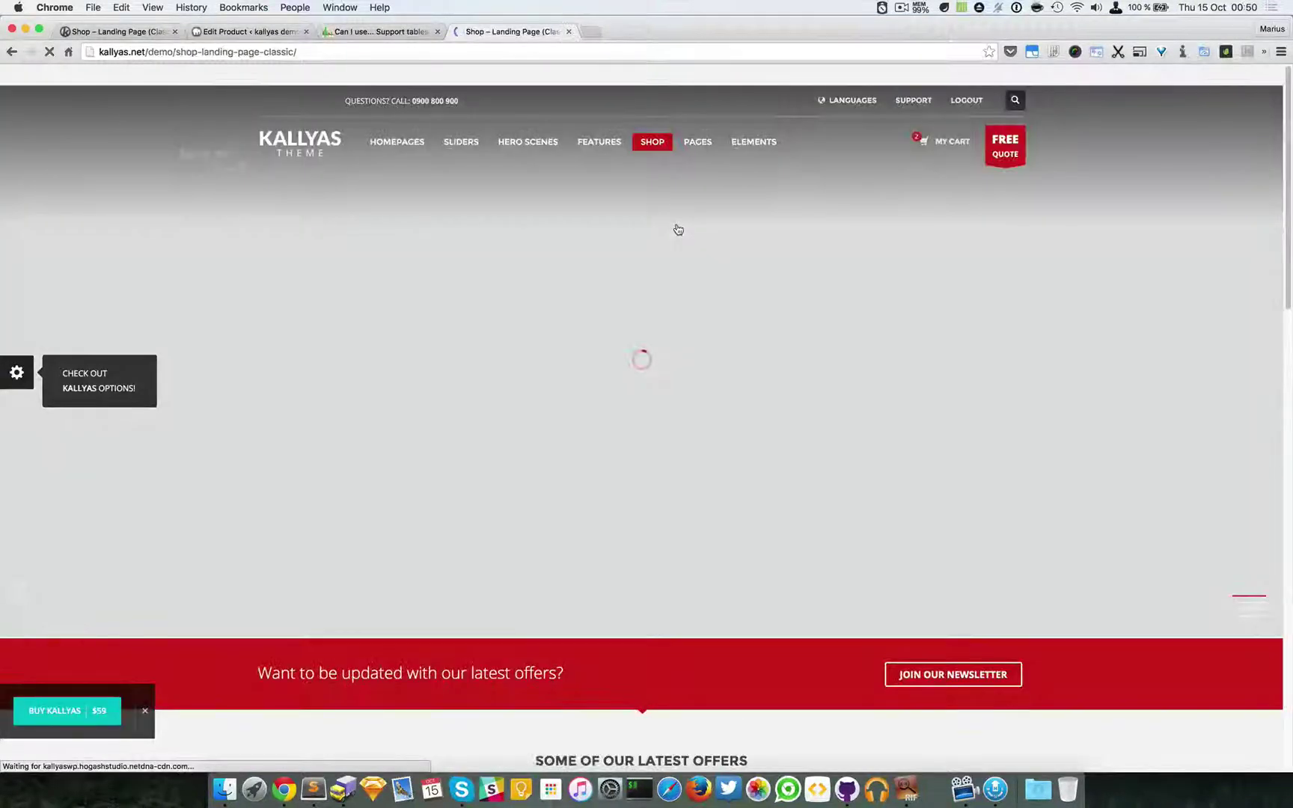
pyautogui.scroll(-15, 834, 413)
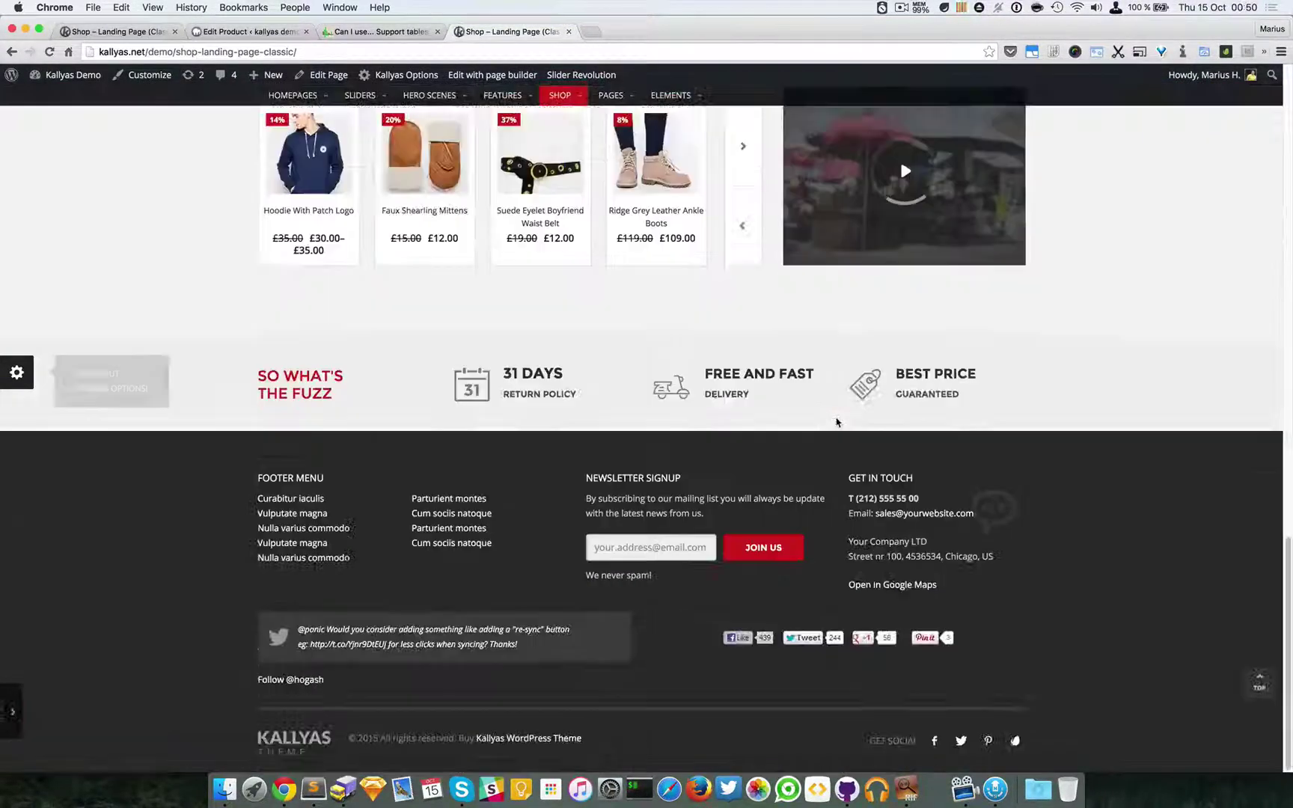
pyautogui.scroll(2, 635, 375)
pyautogui.scroll(4, 635, 374)
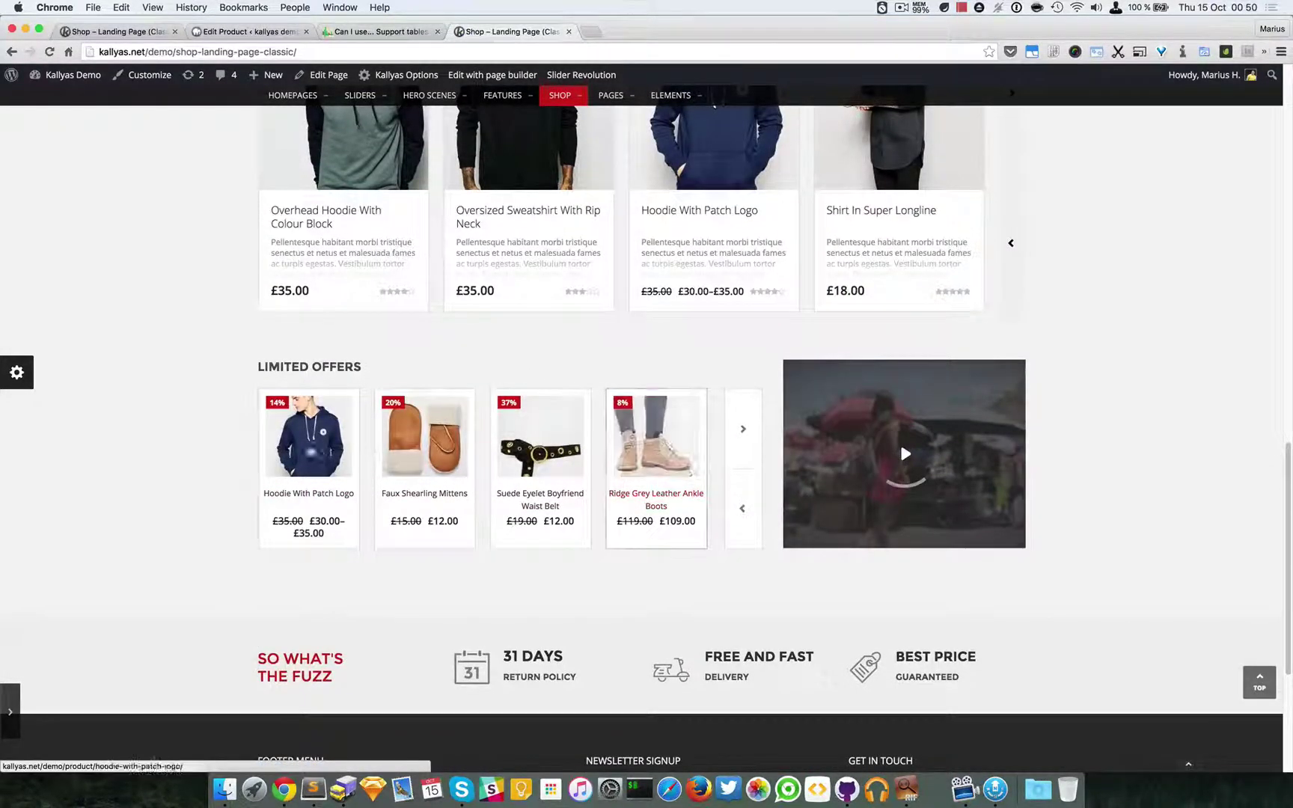
pyautogui.click(741, 430)
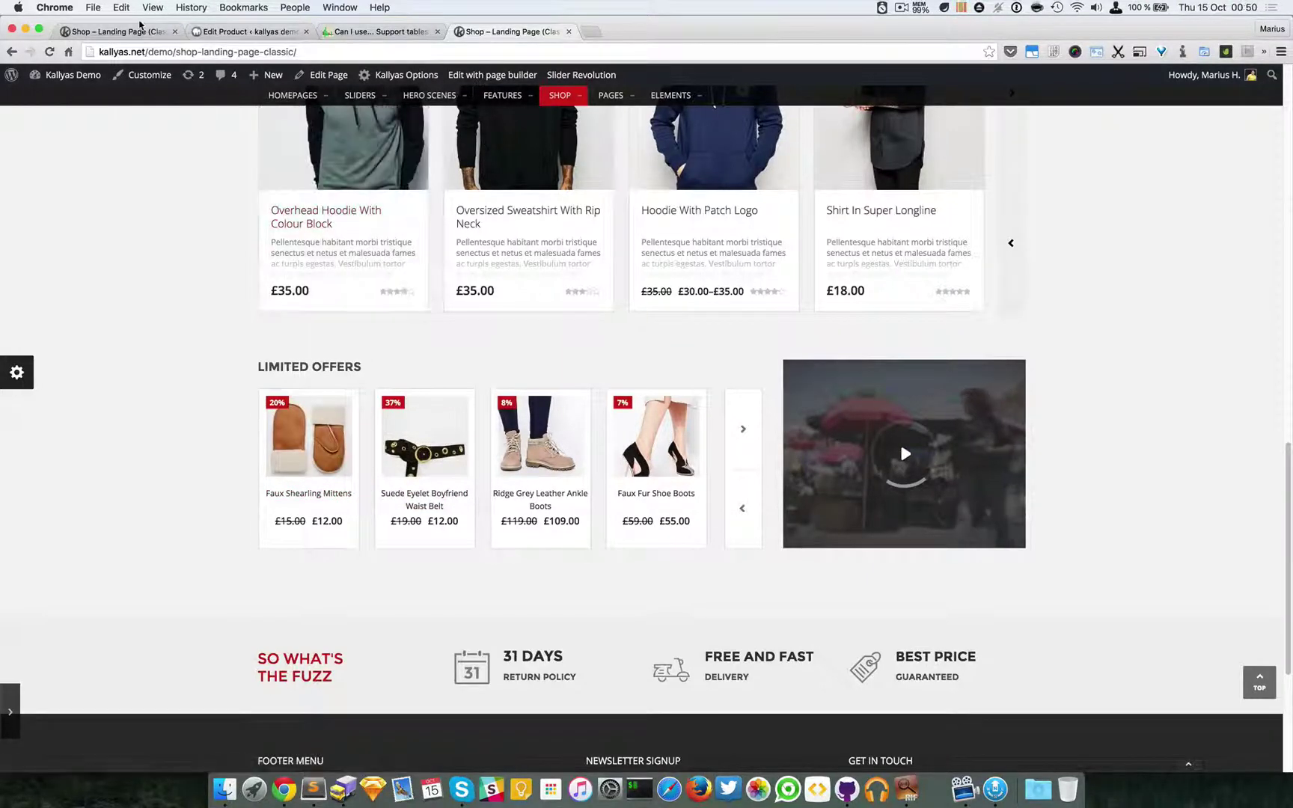
pyautogui.click(132, 31)
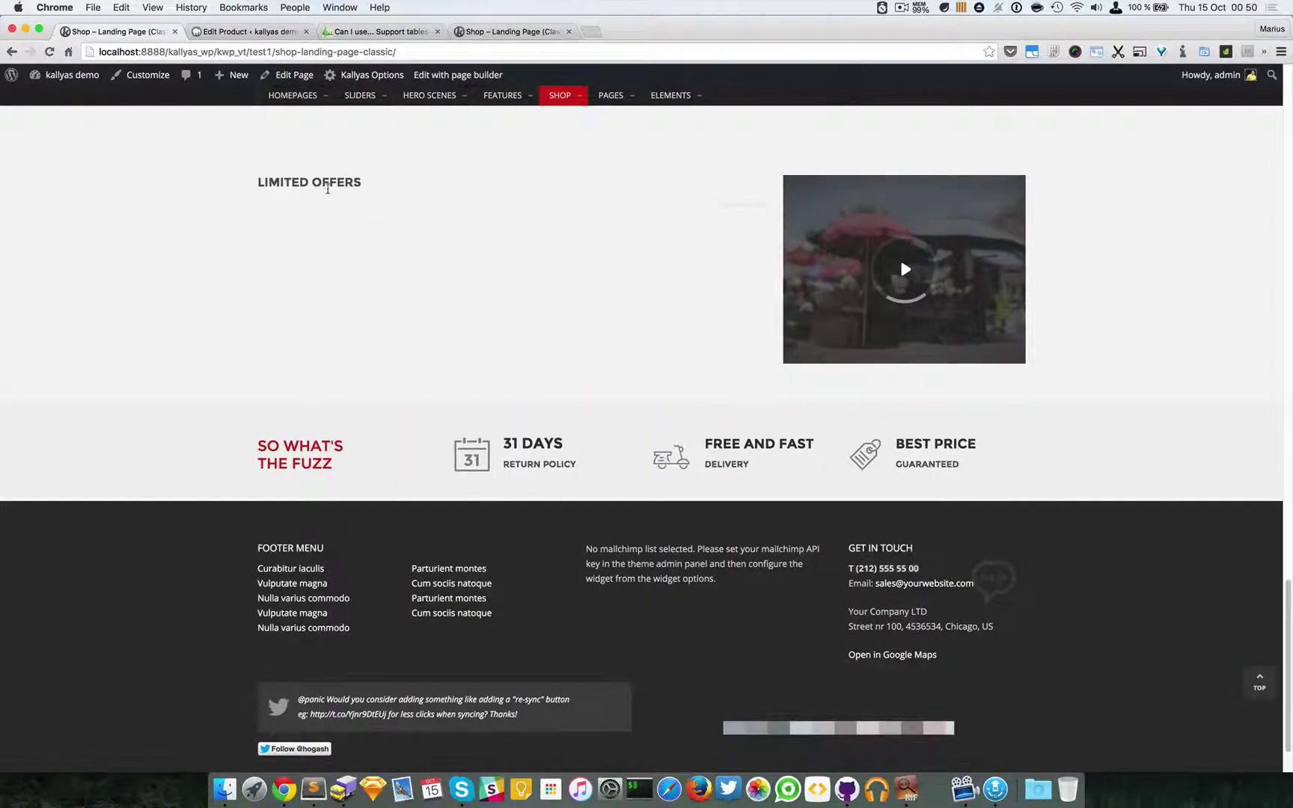
pyautogui.scroll(5, 327, 190)
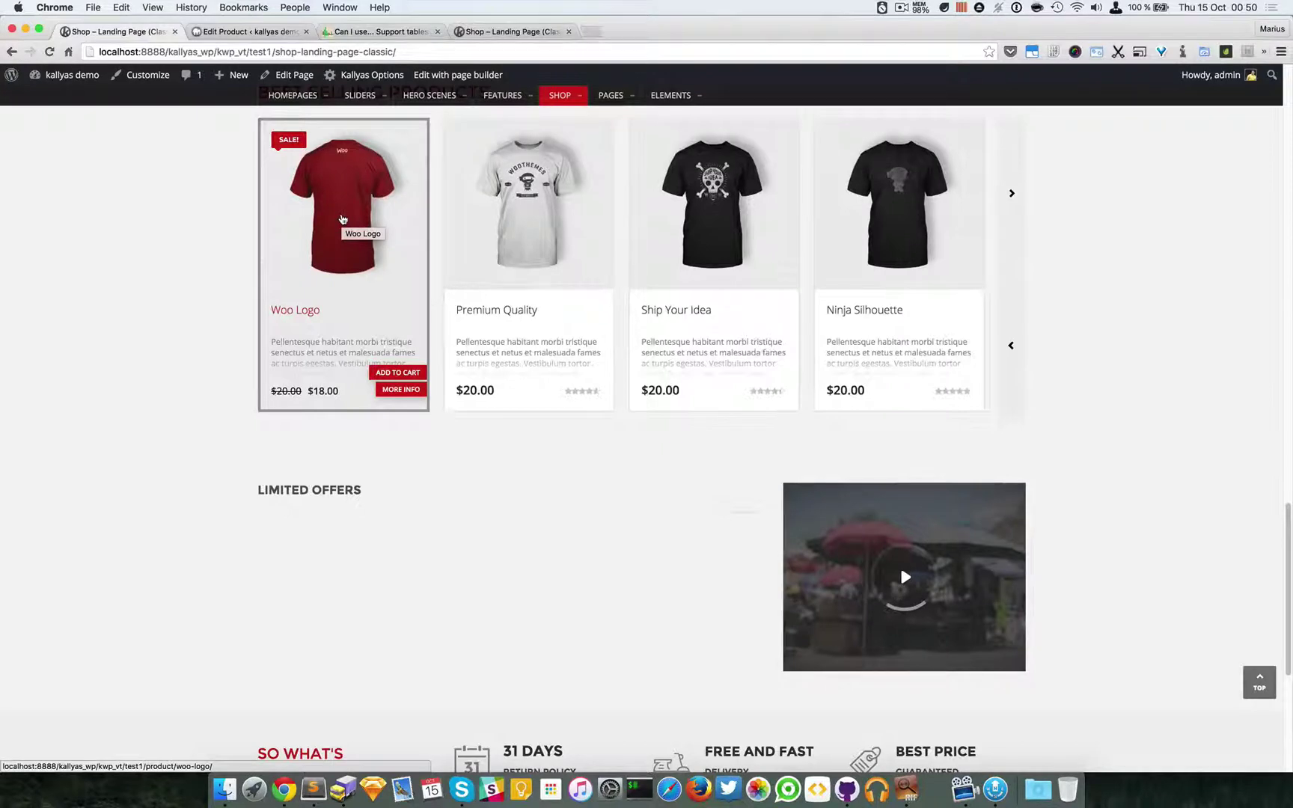
pyautogui.scroll(1, 327, 524)
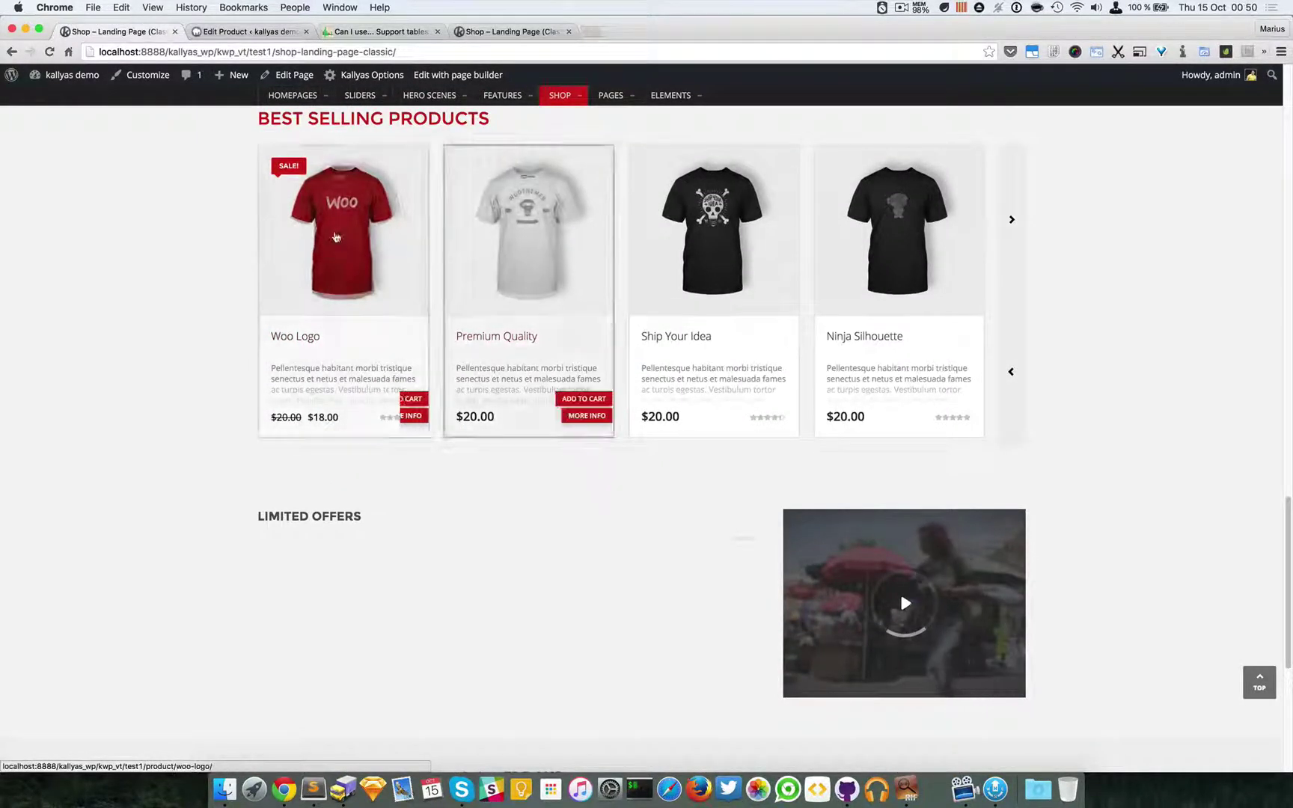
pyautogui.scroll(-1, 299, 518)
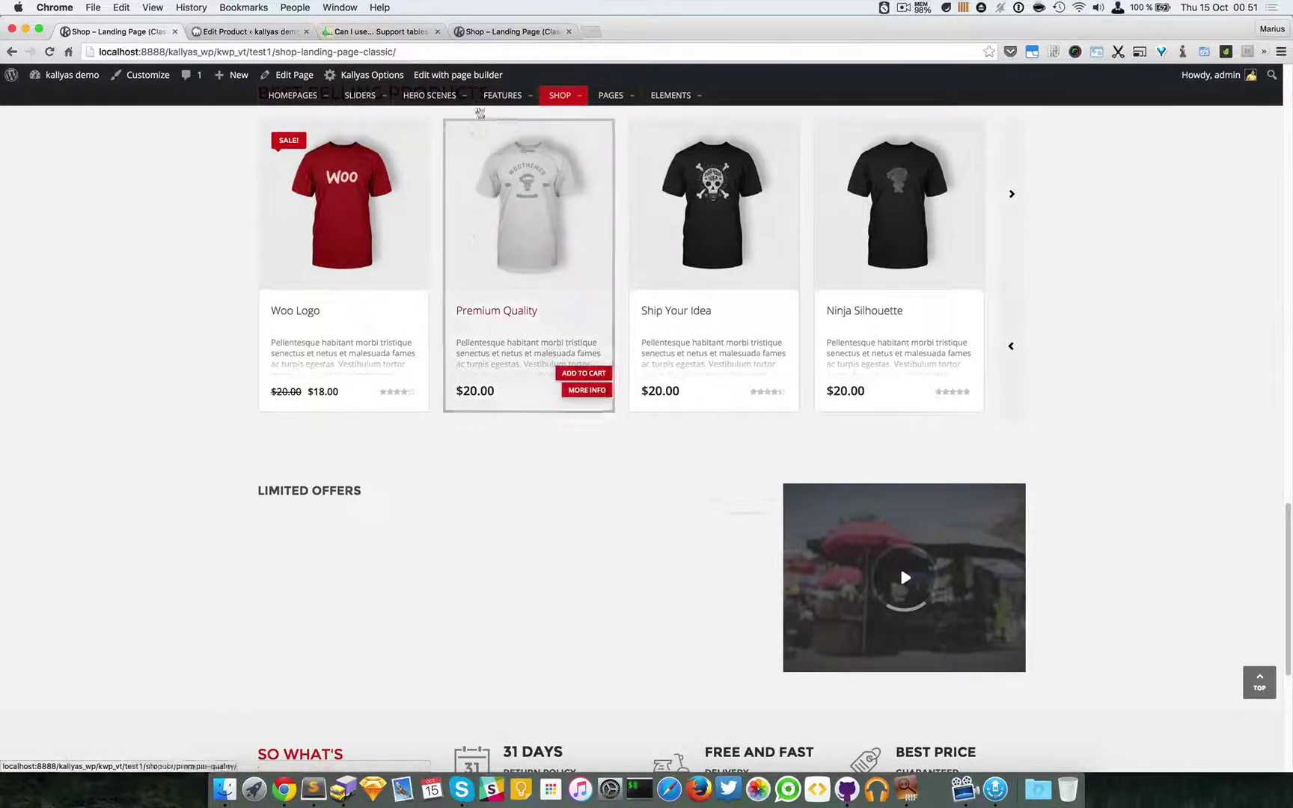
# Open the shop landing page in the page builder and scroll to Limited Offers
pyautogui.click(459, 75)
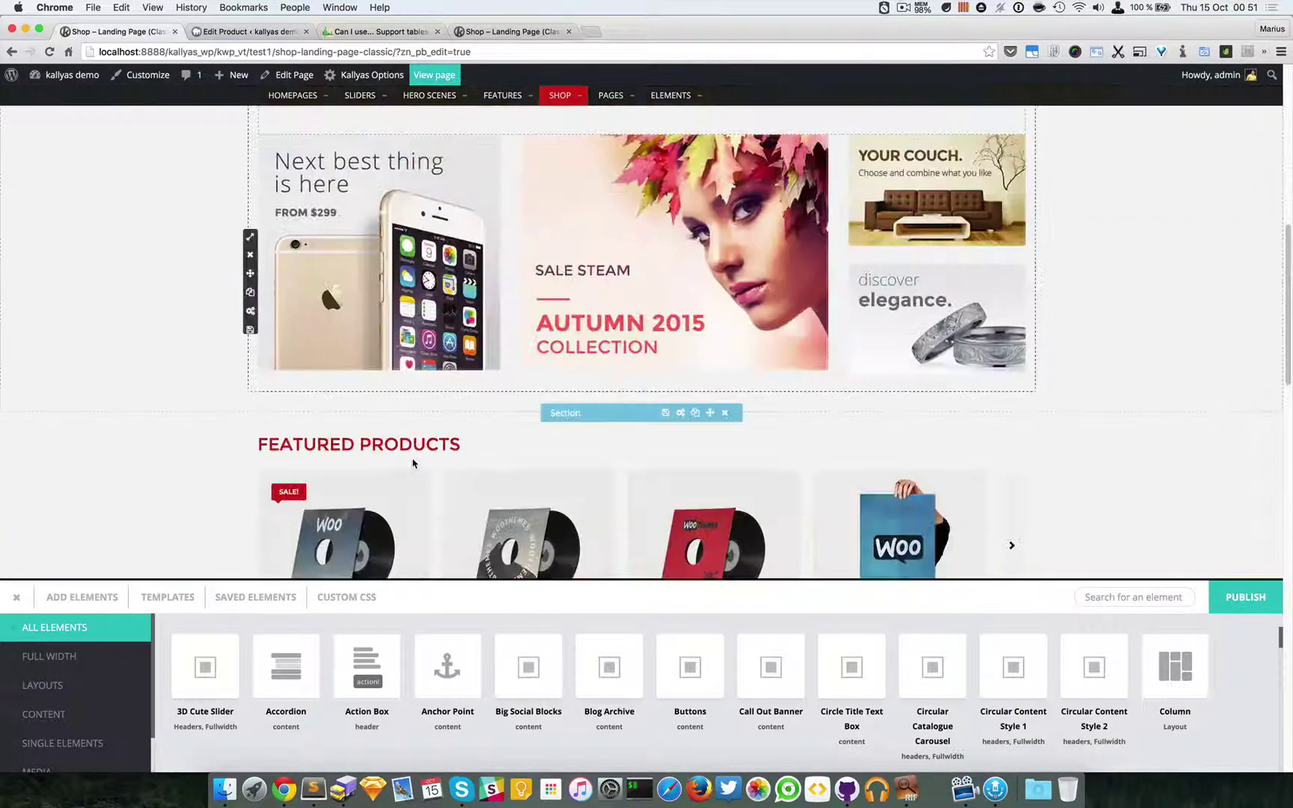
pyautogui.scroll(-15, 412, 463)
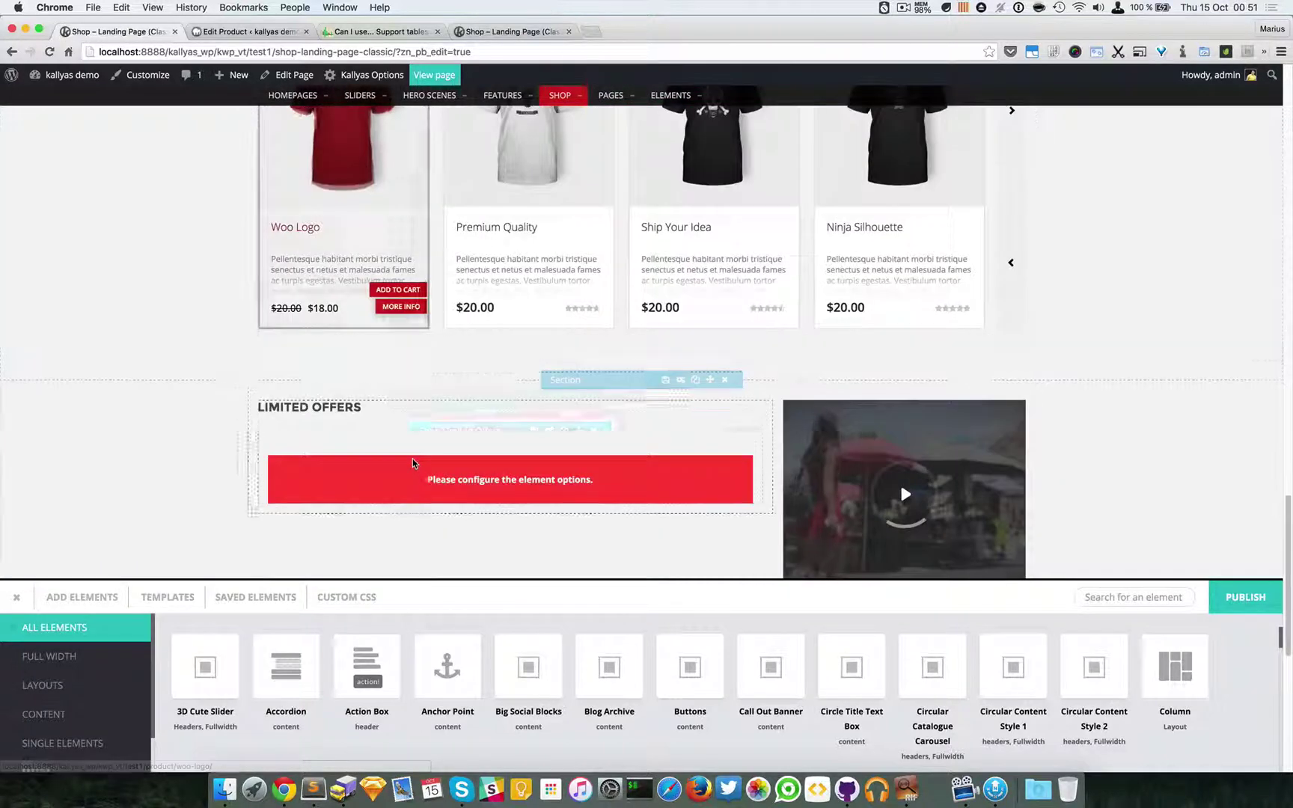
pyautogui.scroll(-2, 412, 463)
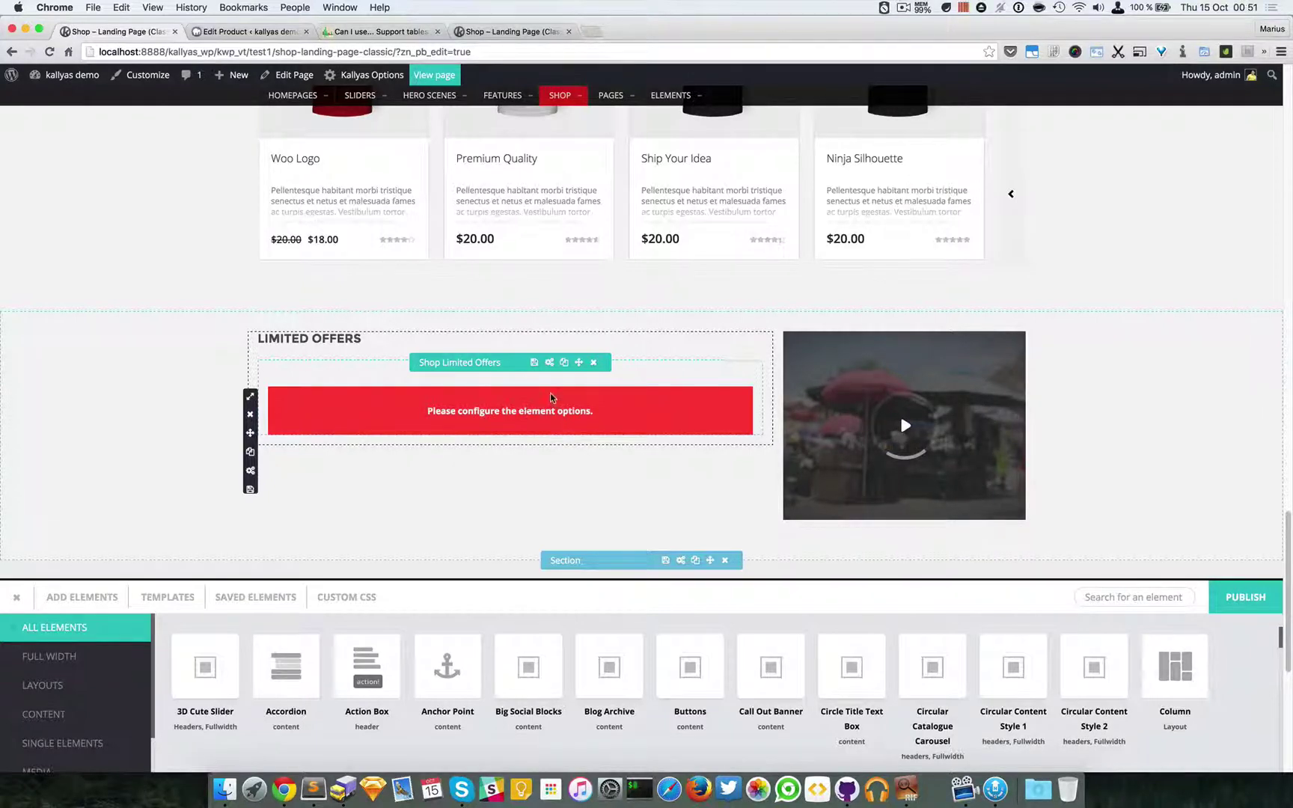
# Set the Shop Limited Offers categories to Posters through Albums
pyautogui.click(551, 363)
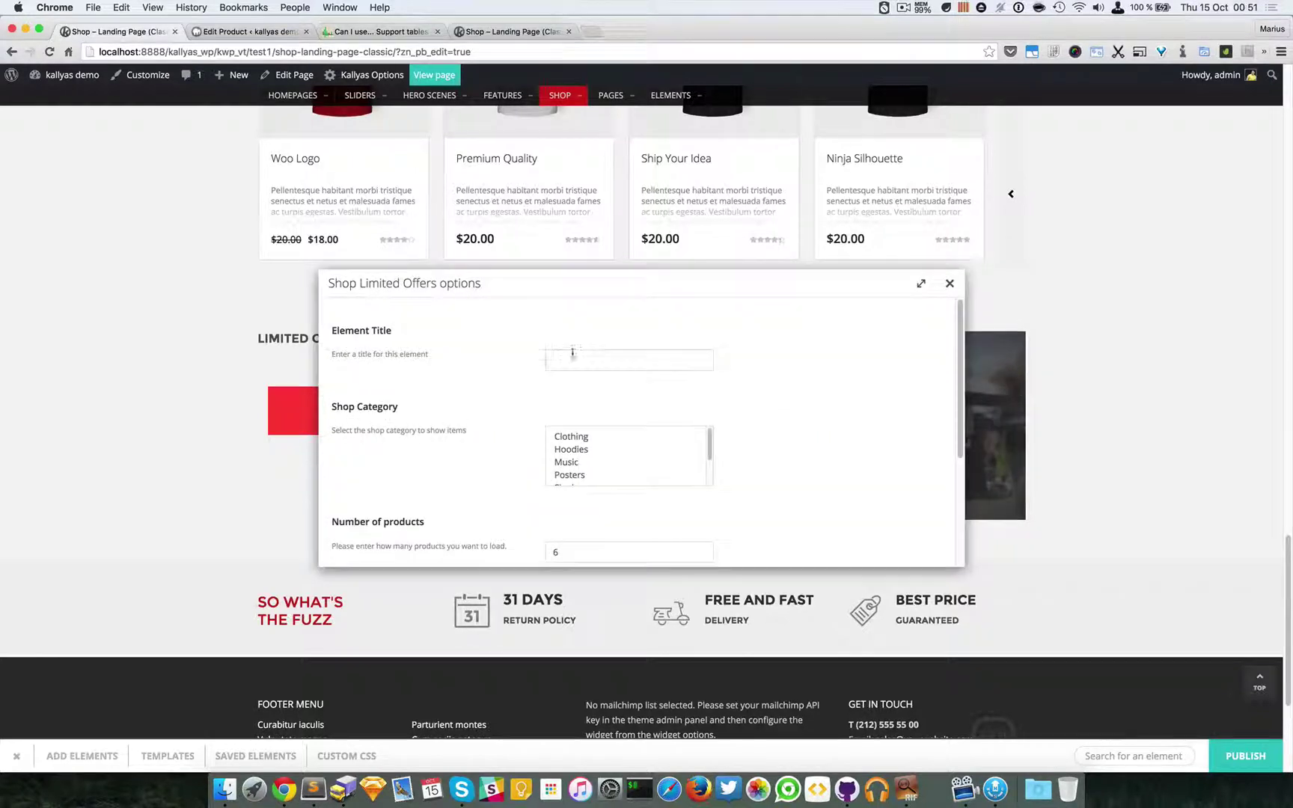
pyautogui.moveTo(689, 324); pyautogui.dragTo(755, 362)
pyautogui.moveTo(743, 527); pyautogui.dragTo(750, 598)
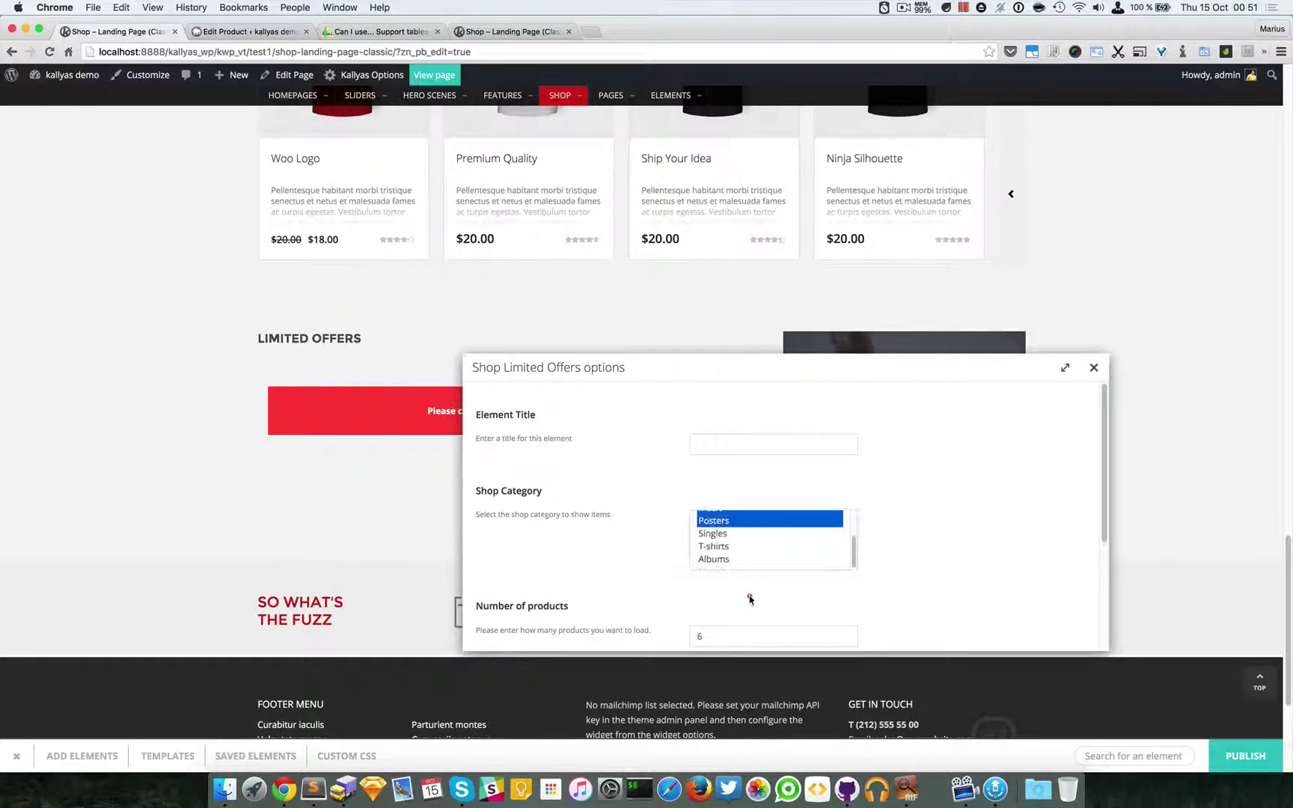
pyautogui.keyDown('shift'); pyautogui.click(739, 560); pyautogui.keyUp('shift')
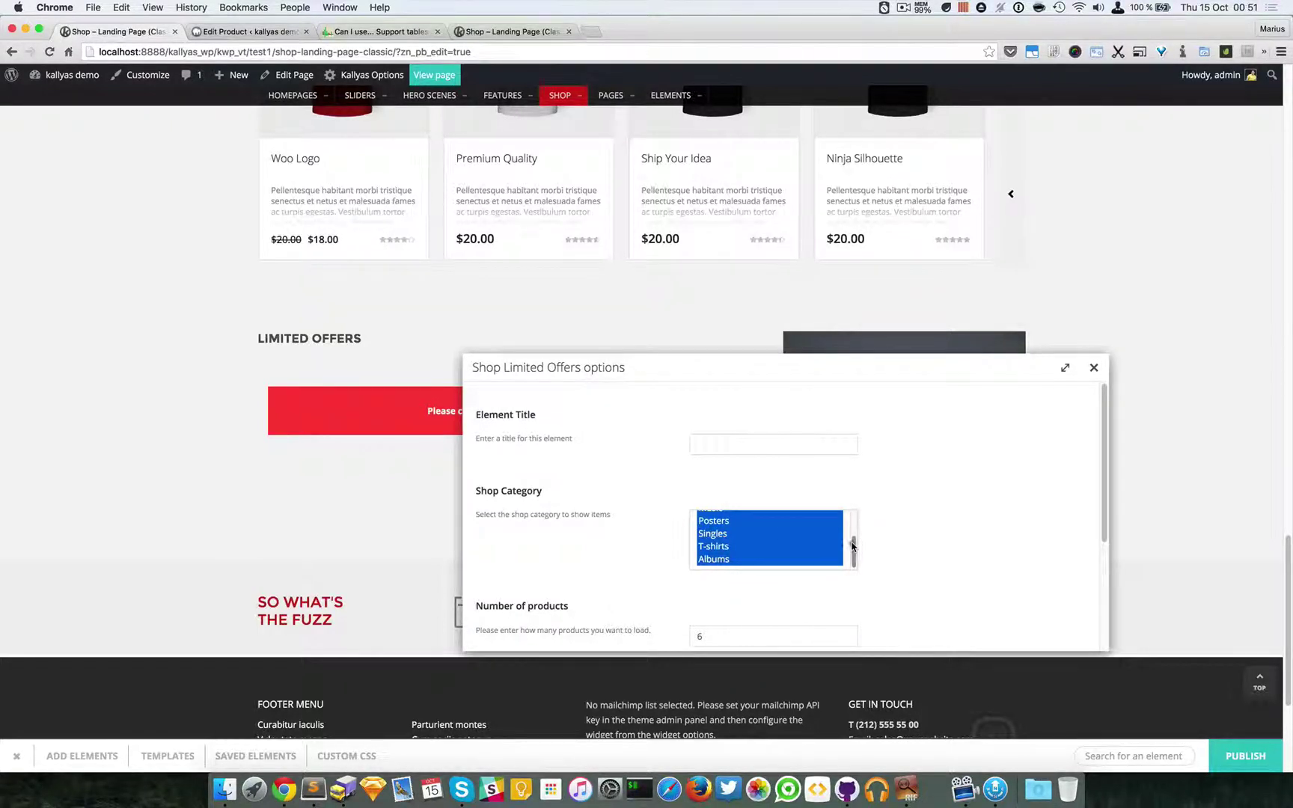
pyautogui.moveTo(852, 546); pyautogui.dragTo(855, 579)
# Enable the autoplay carousel, load 8 products, select the 6000 timeout value, and apply
pyautogui.scroll(-2, 717, 557)
pyautogui.scroll(-5, 722, 533)
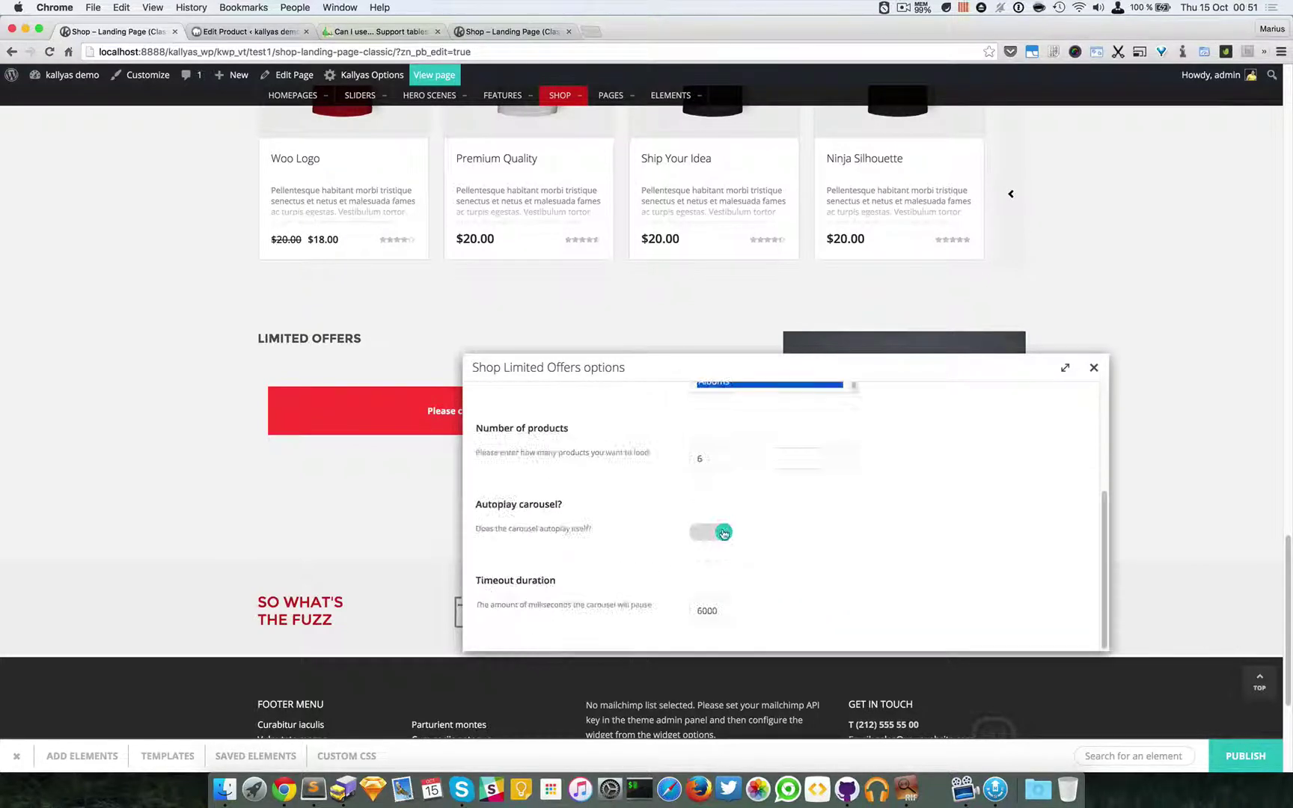
pyautogui.scroll(2, 723, 533)
pyautogui.scroll(-2, 723, 528)
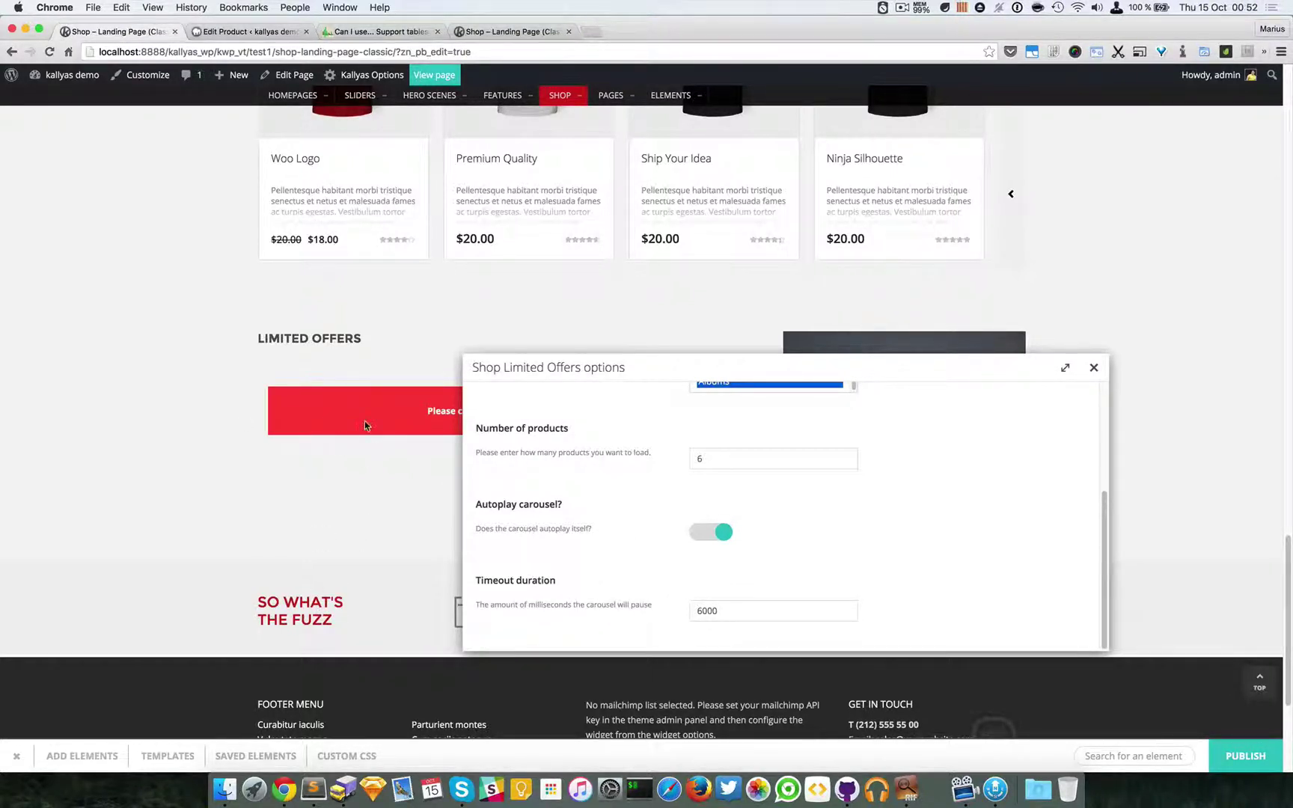
pyautogui.click(701, 609)
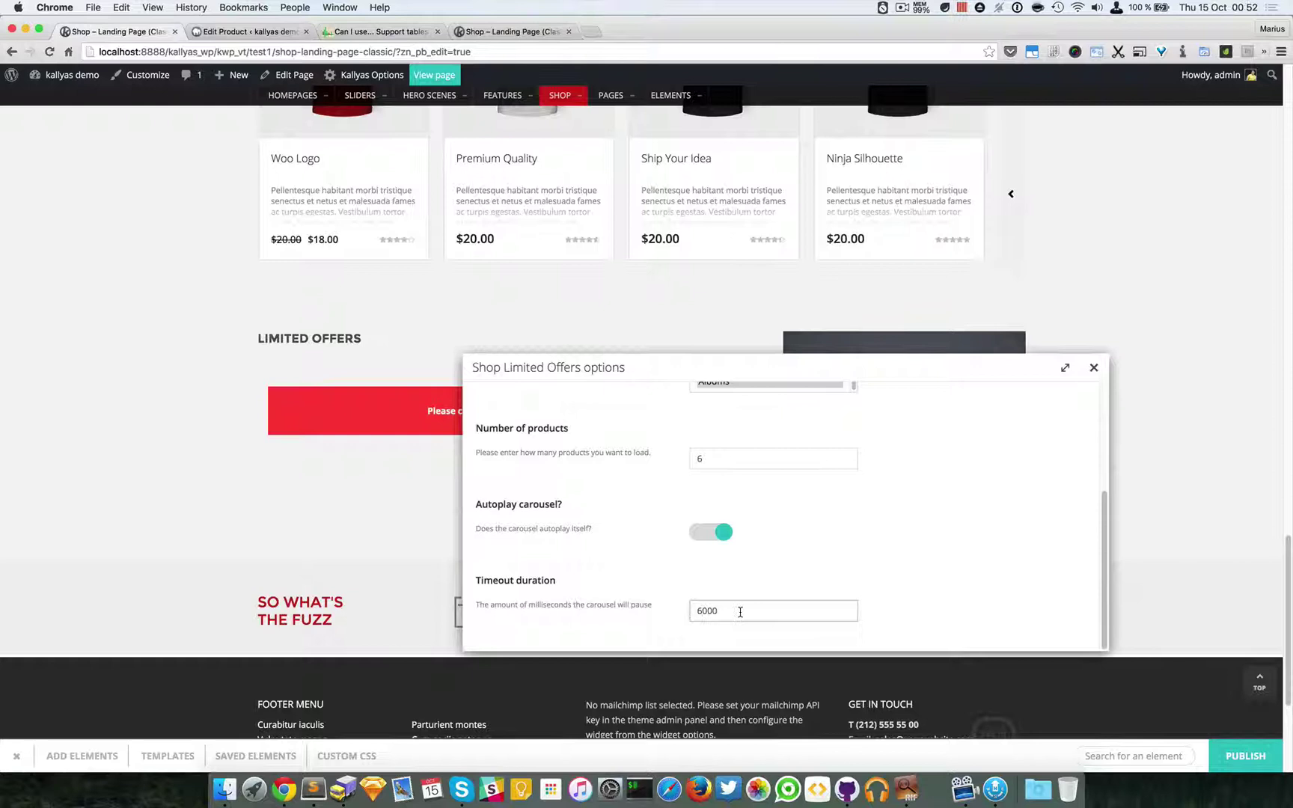
pyautogui.moveTo(740, 612); pyautogui.dragTo(696, 610)
pyautogui.scroll(3, 689, 591)
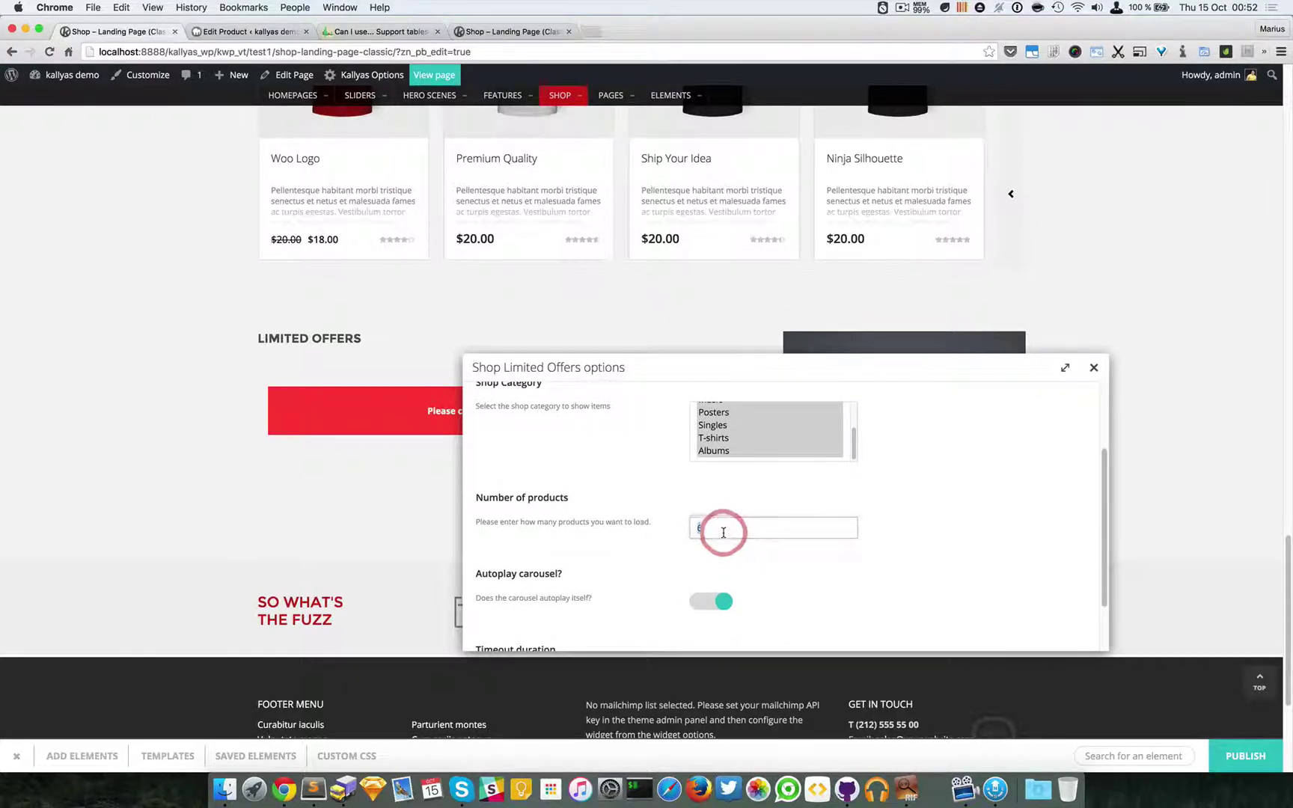
pyautogui.scroll(3, 961, 514)
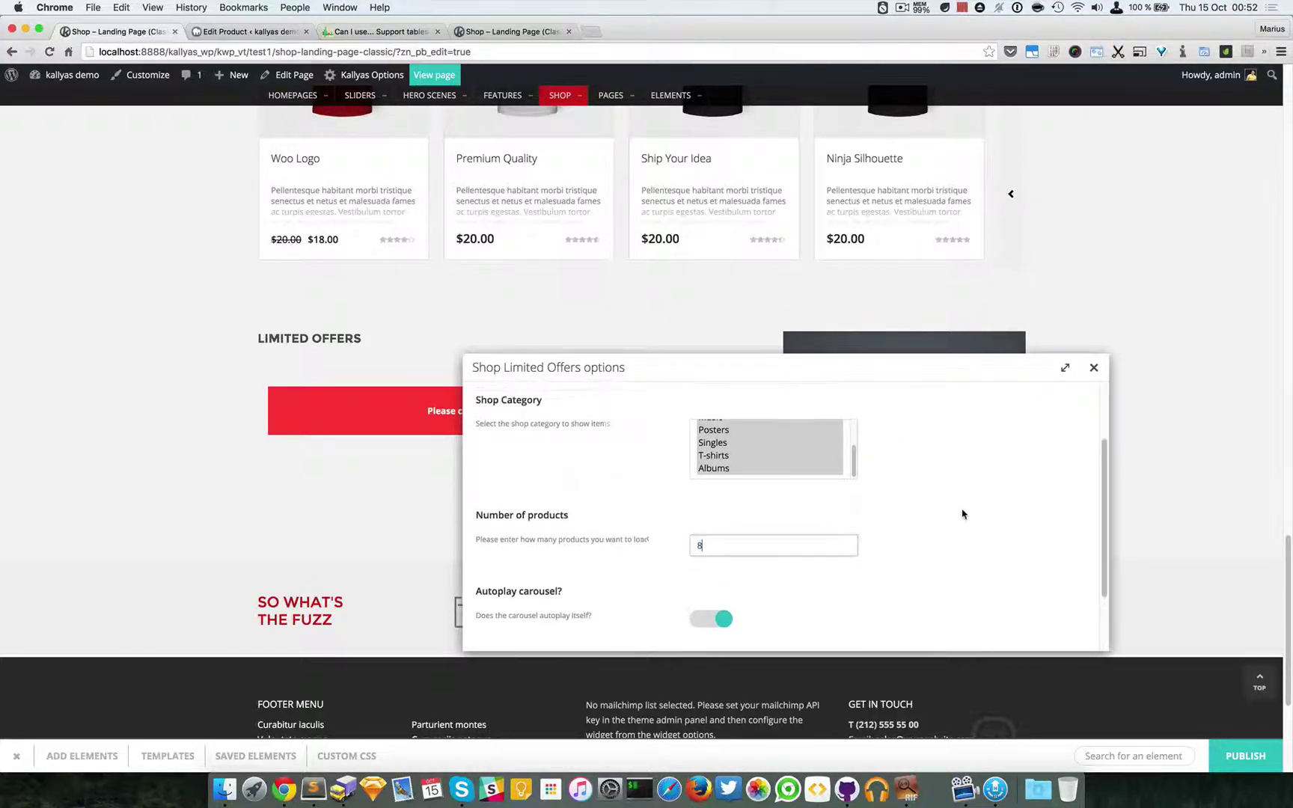
pyautogui.click(1093, 370)
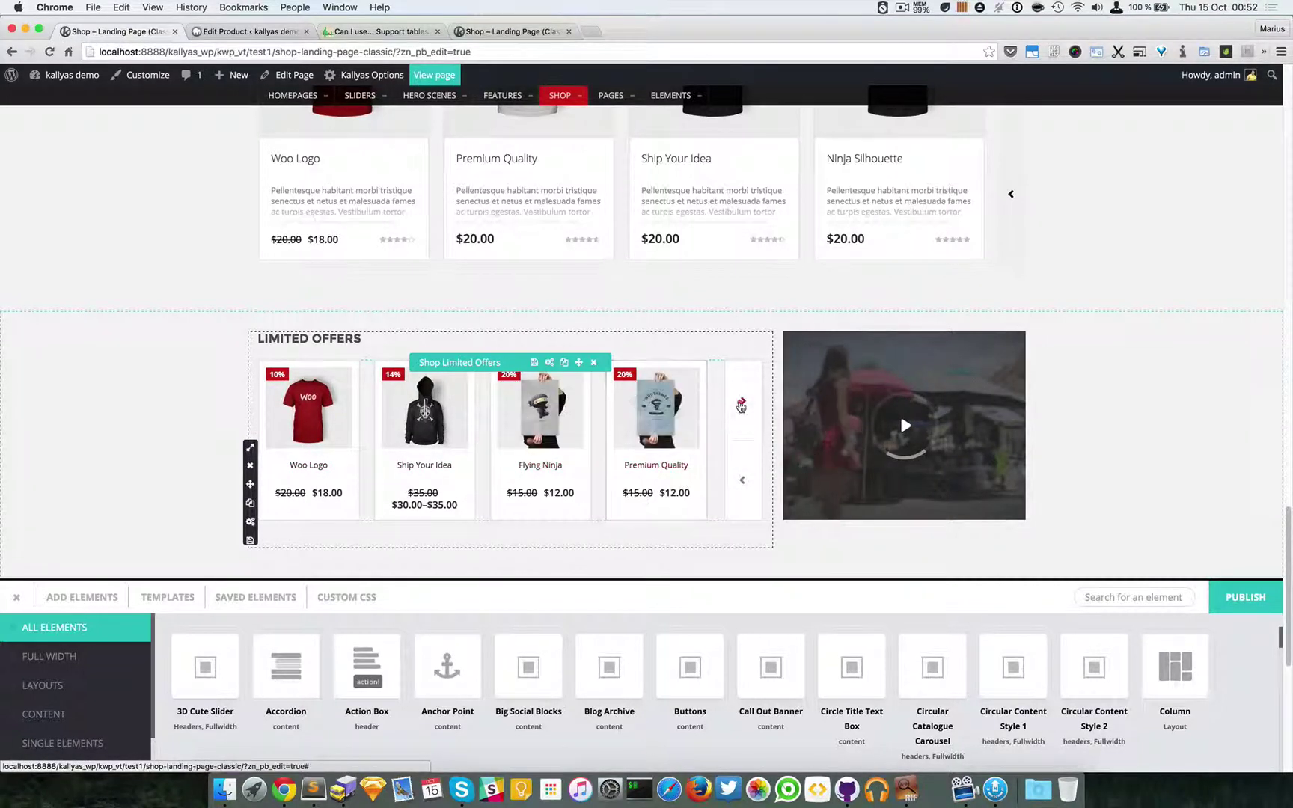
# Advance the Limited Offers carousel twice to reveal Woo Single #2 at 33% off
pyautogui.click(741, 402)
pyautogui.click(741, 405)
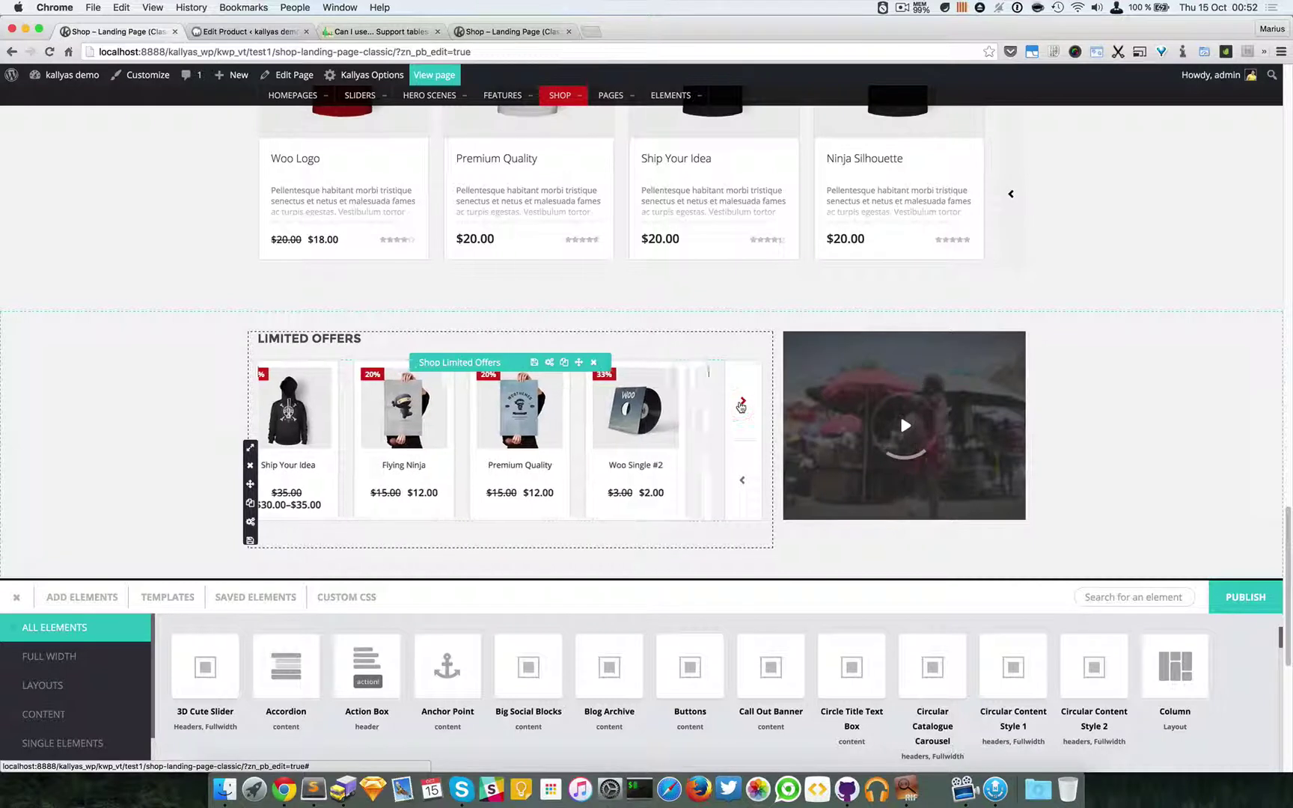